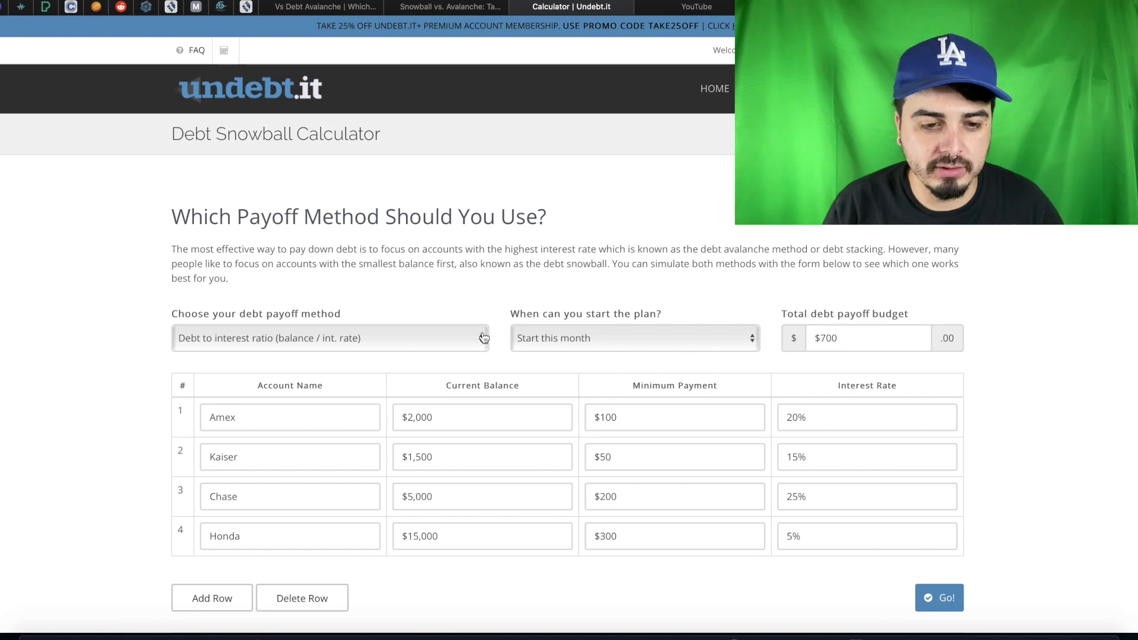
Calculate the payoff plan with the method Debt Avalanche - highest interest rate first.
click(407, 338)
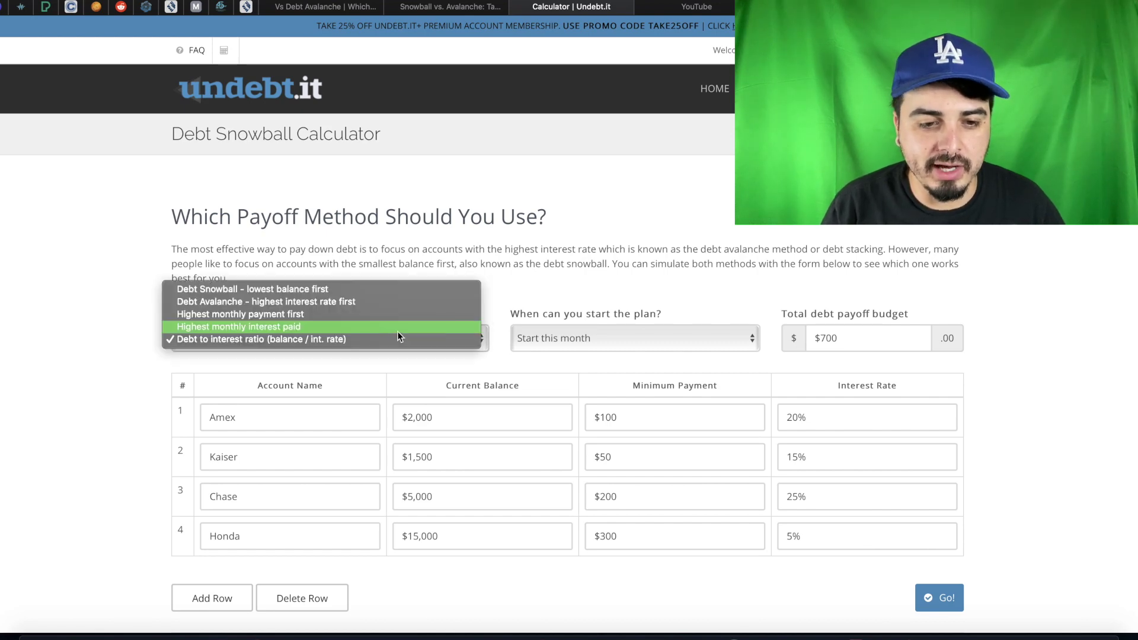
click(328, 300)
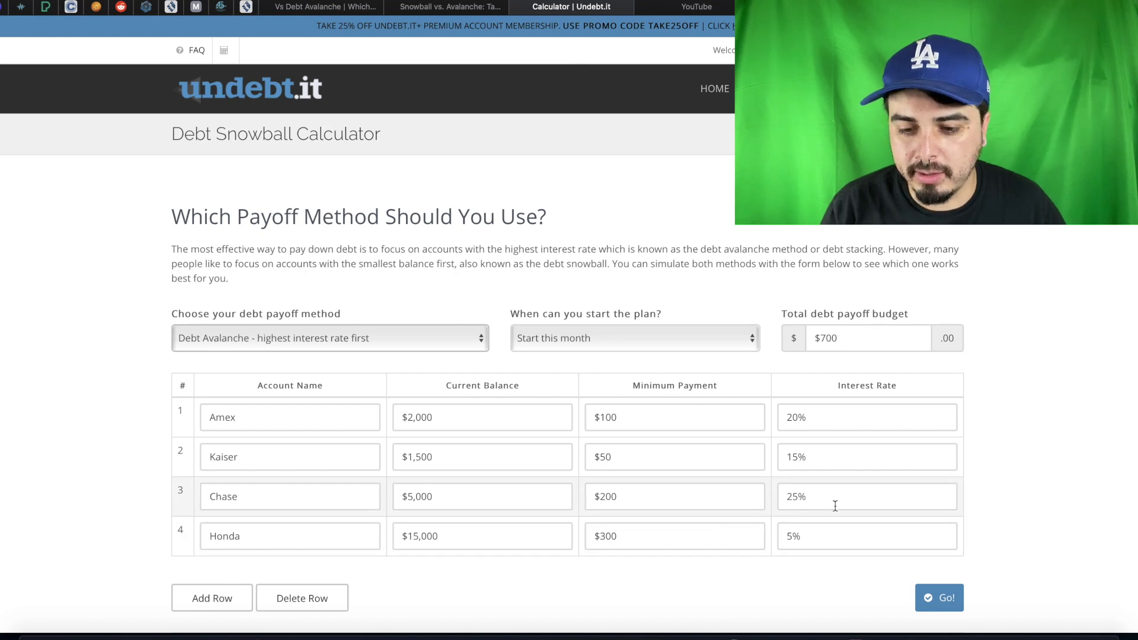
click(955, 608)
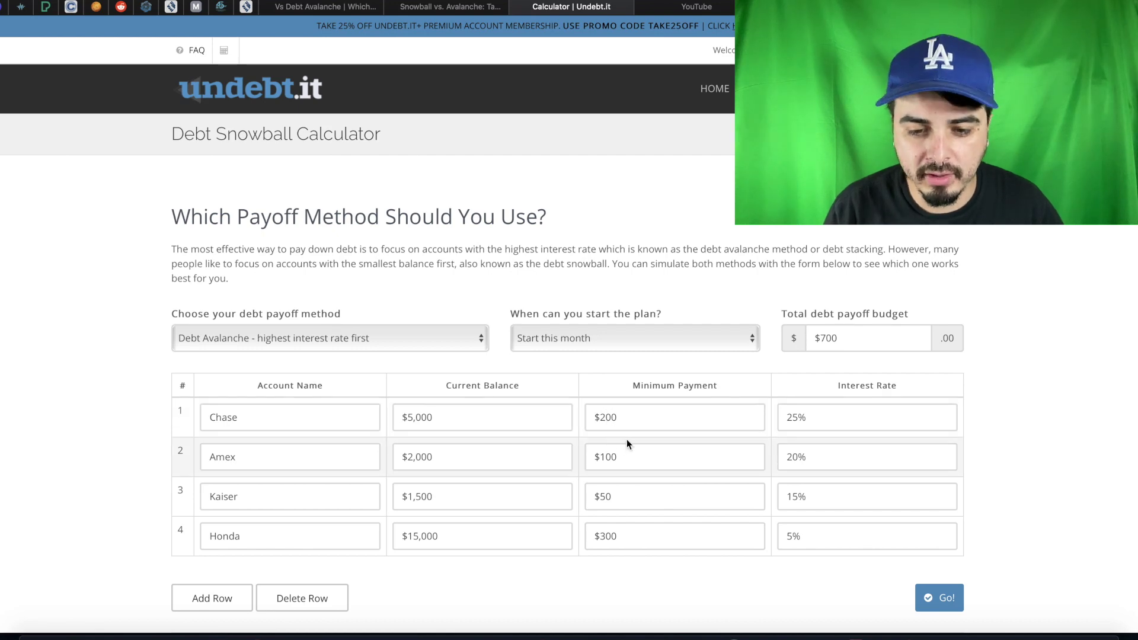
Examine the Debt Avalanche monthly payment schedule and the summary comparing minimum-only payments with the selected payoff plan.
scroll(634, 438, down, 5)
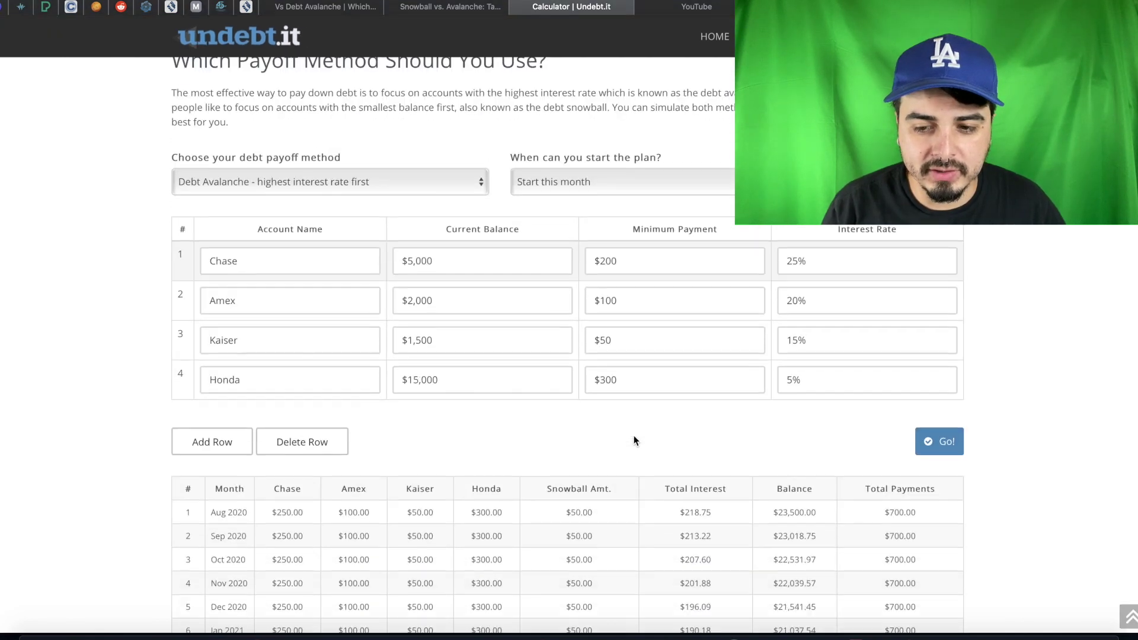
scroll(634, 439, down, 3)
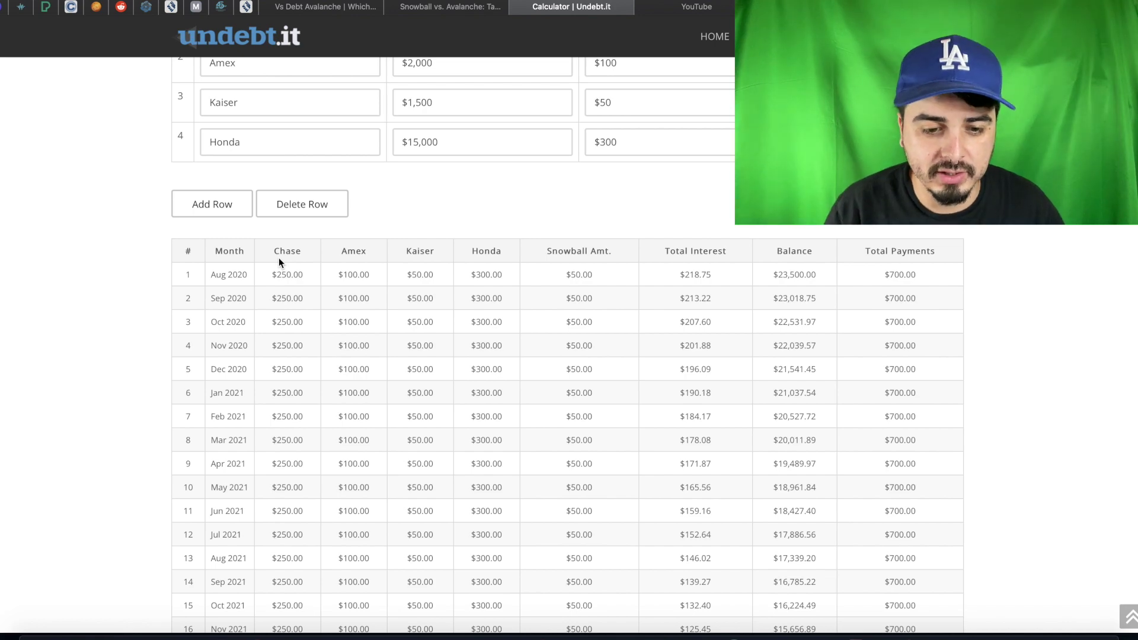
scroll(279, 257, down, 4)
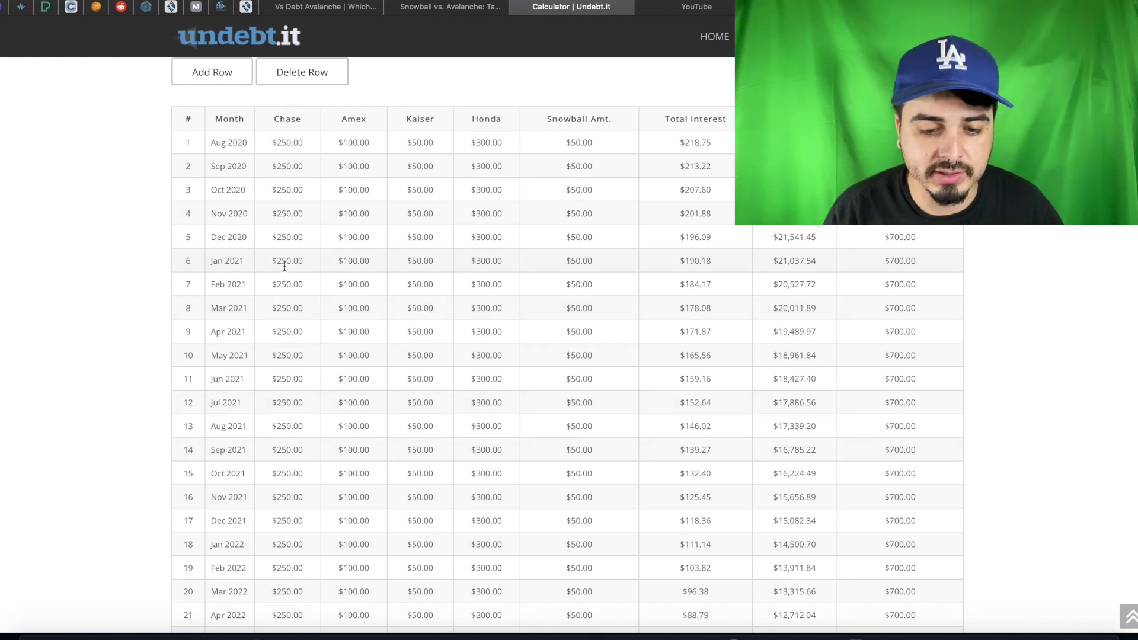
scroll(285, 266, down, 5)
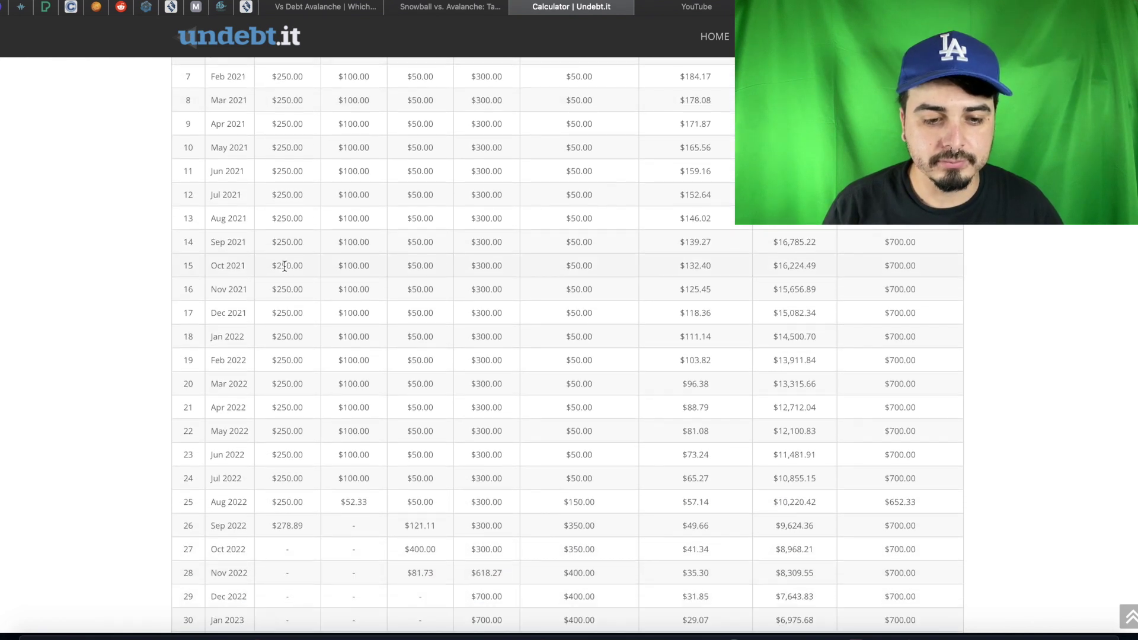
scroll(284, 267, down, 3)
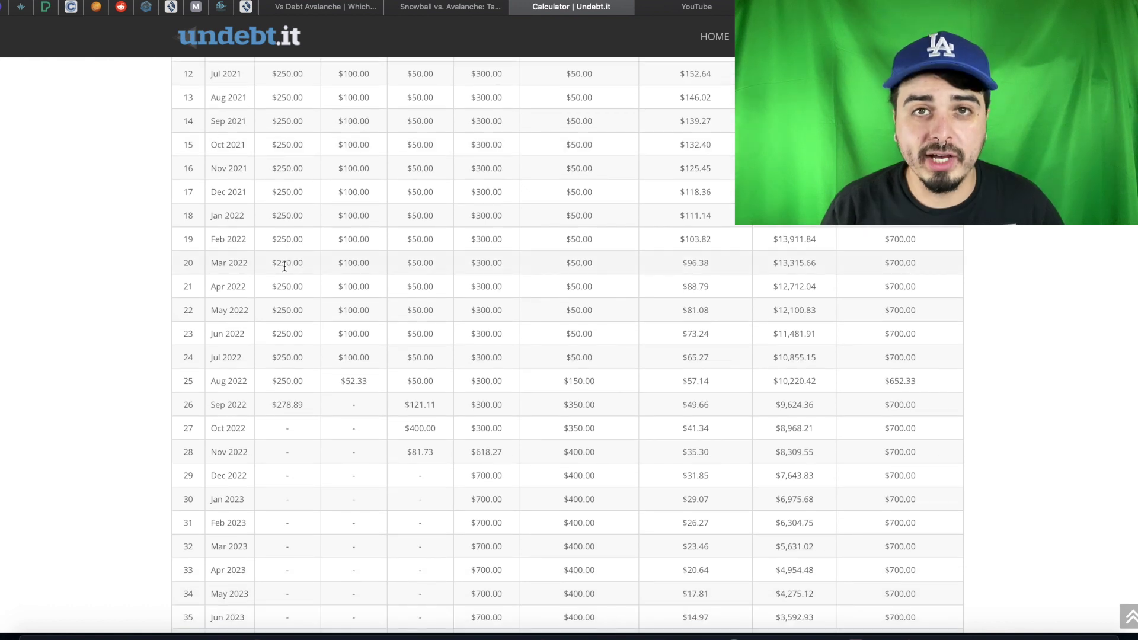
scroll(285, 267, down, 2)
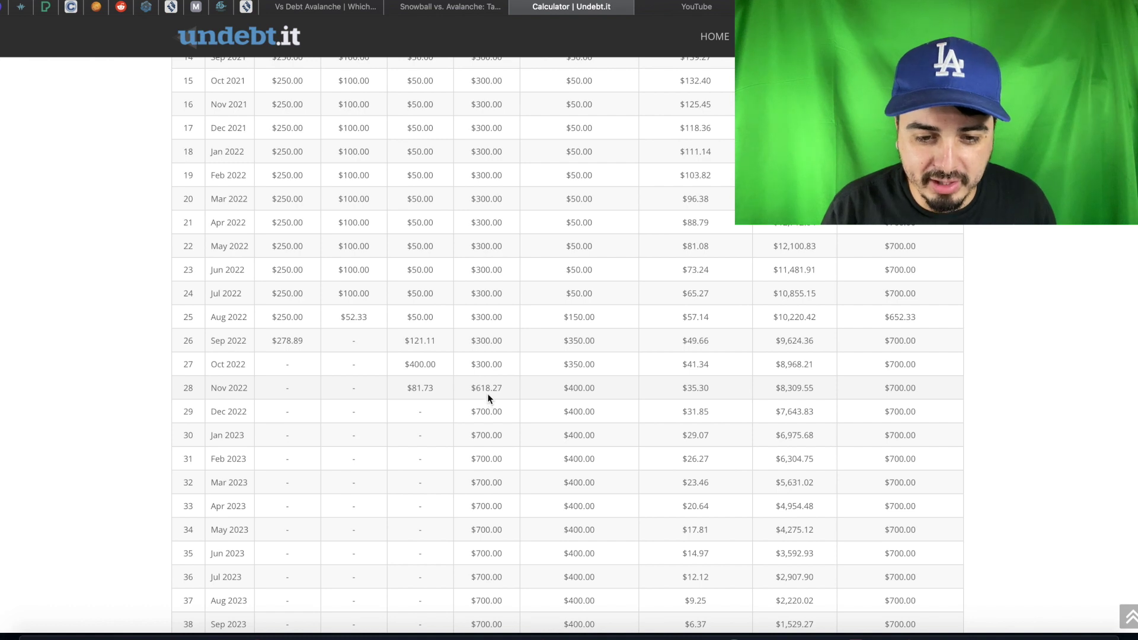
scroll(489, 398, down, 1)
scroll(487, 395, down, 4)
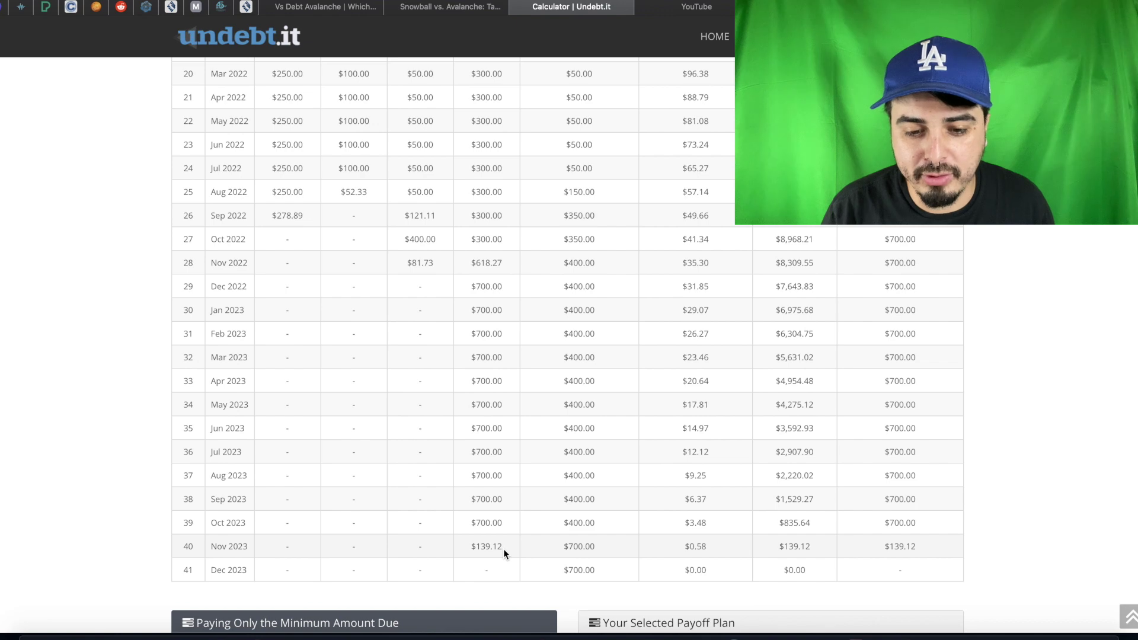
scroll(503, 549, down, 2)
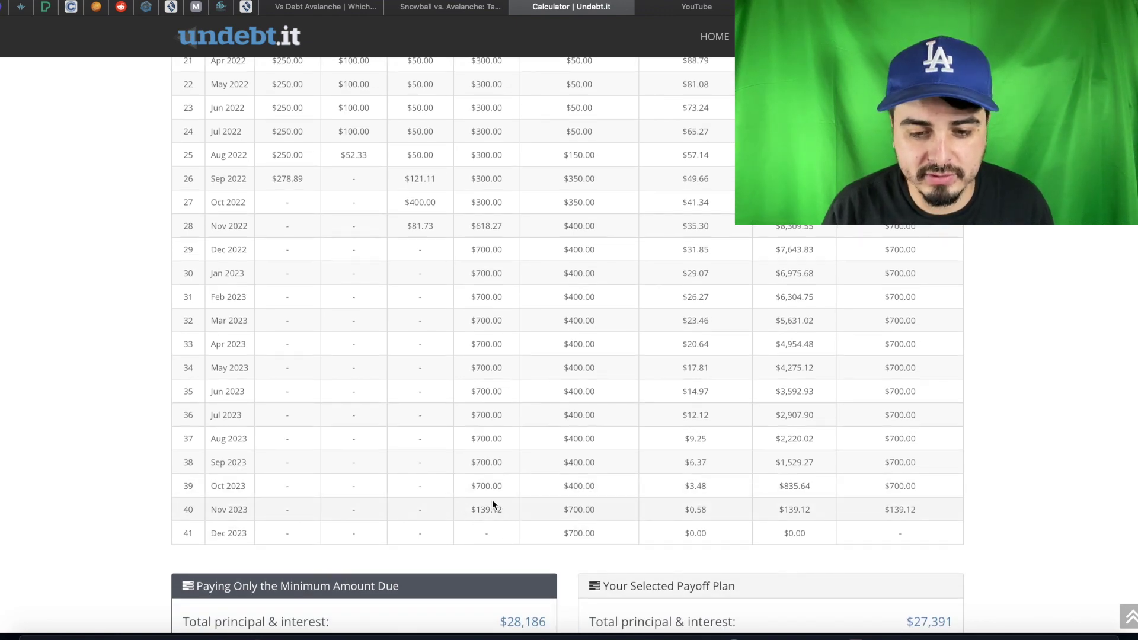
scroll(492, 500, down, 6)
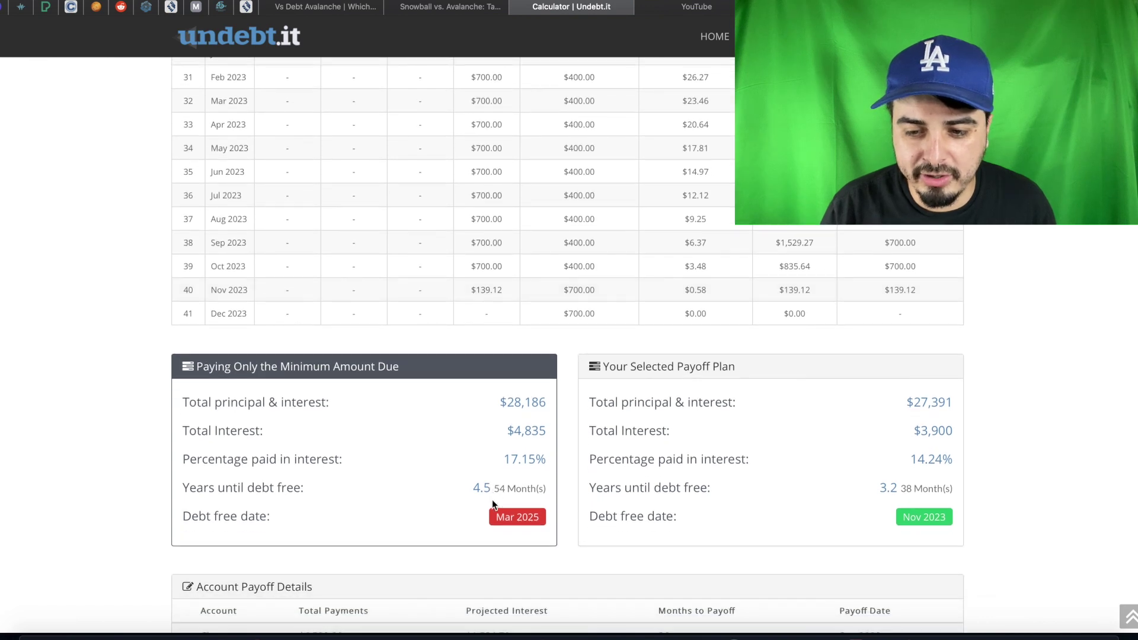
scroll(492, 502, down, 2)
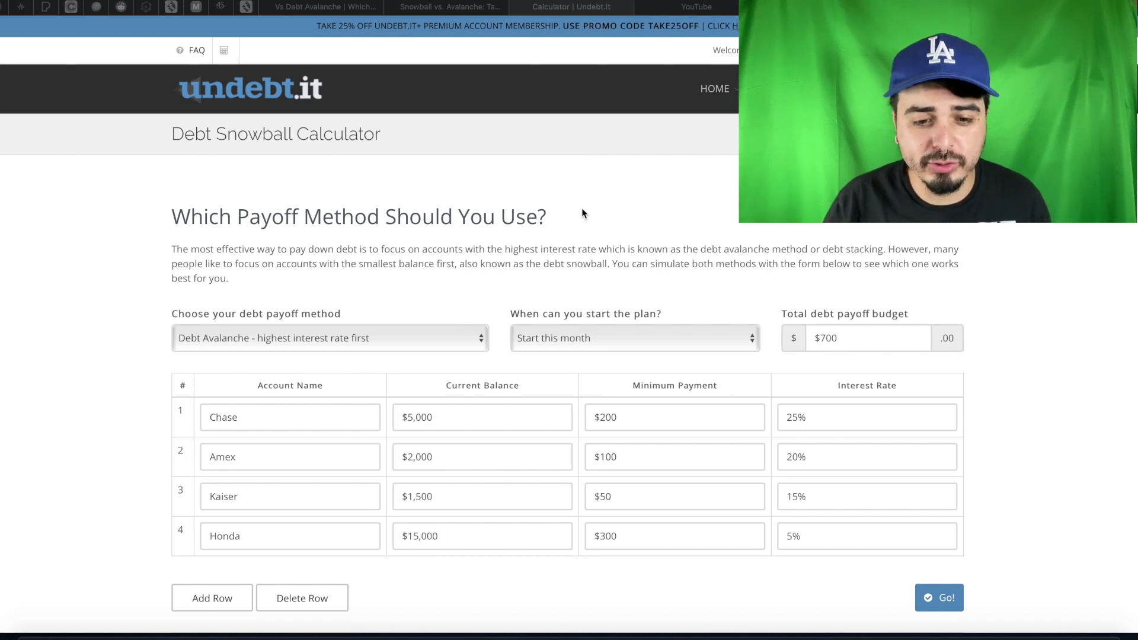
Change the payoff method to Debt Snowball - lowest balance first and recalculate the plan.
key(super+Tab)
click(464, 333)
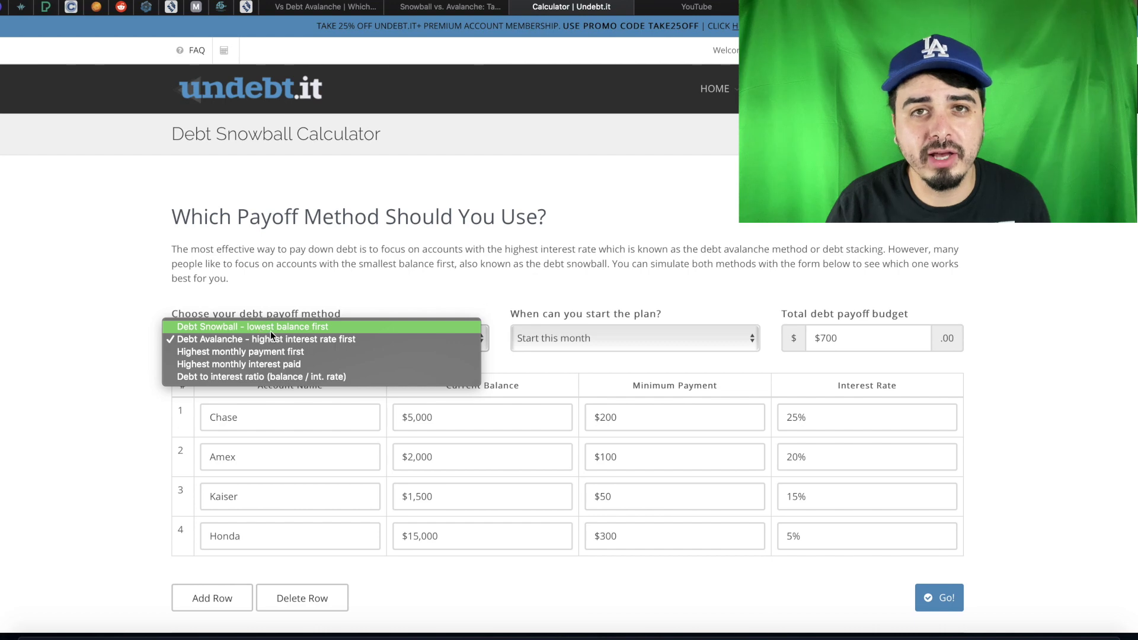
click(296, 327)
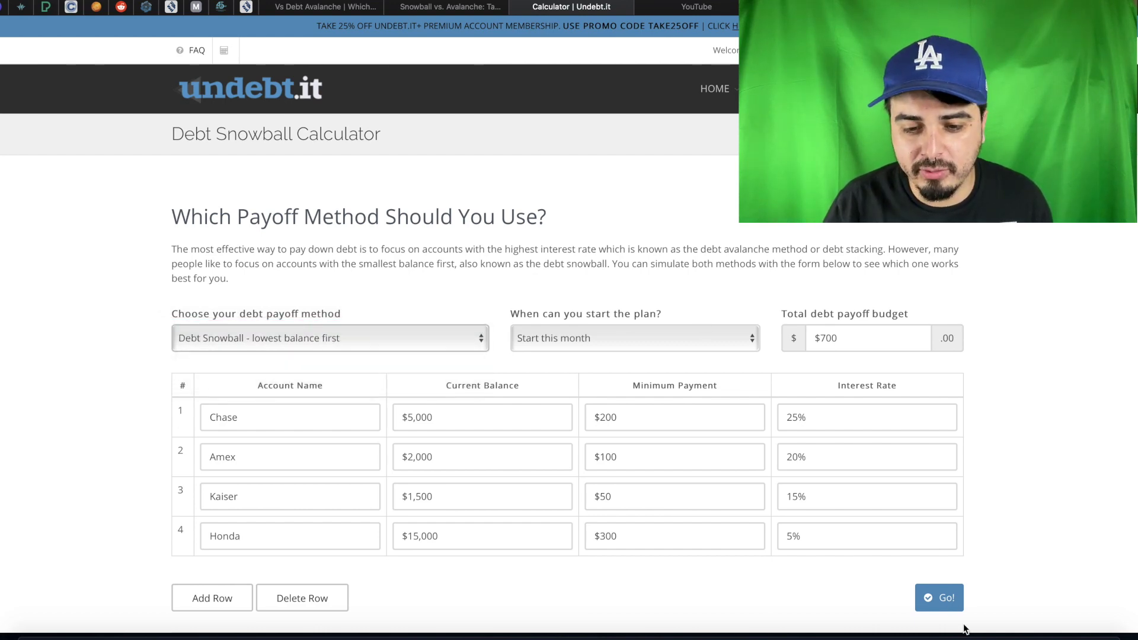
click(947, 598)
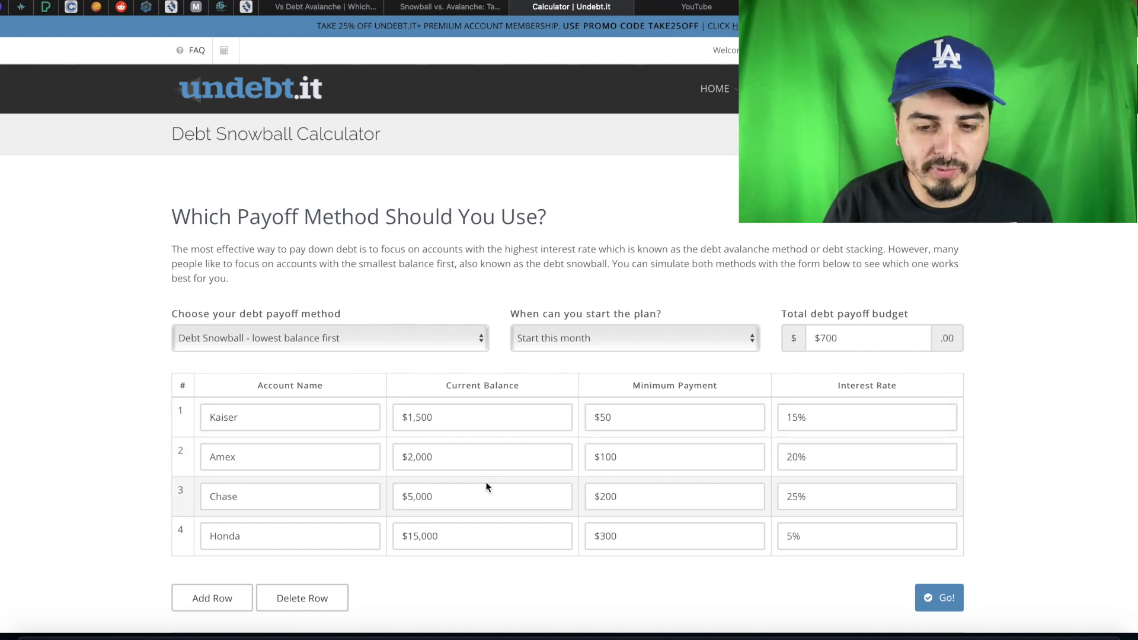
Examine the Debt Snowball monthly payments for each account, the minimum-only versus selected plan summary, and the account payoff details.
scroll(486, 482, down, 1)
scroll(486, 487, down, 4)
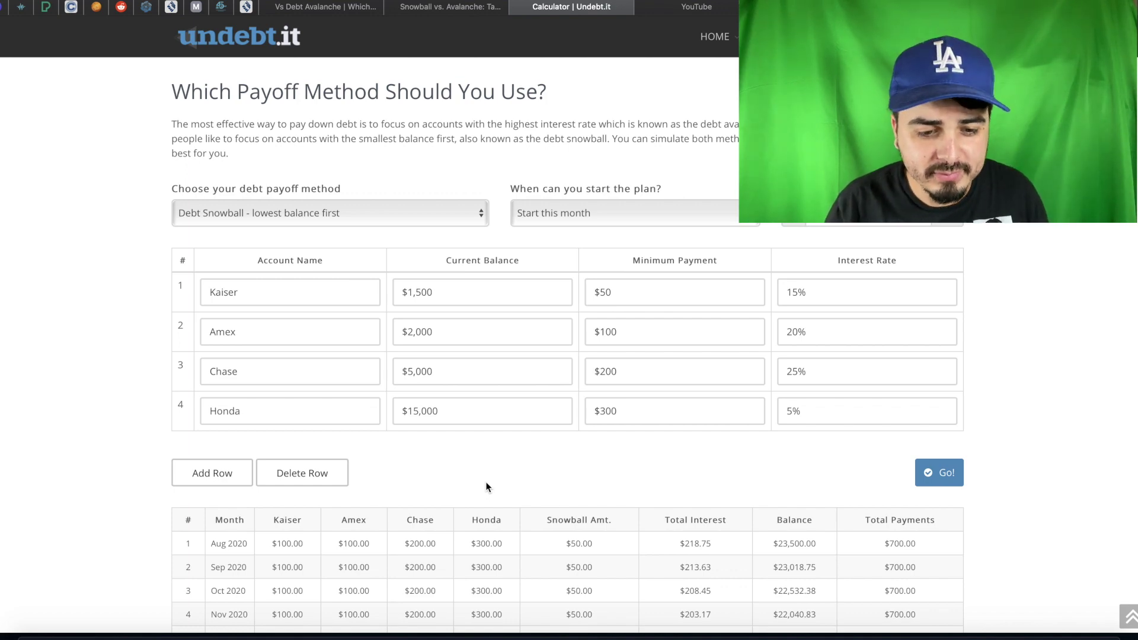
scroll(486, 486, down, 3)
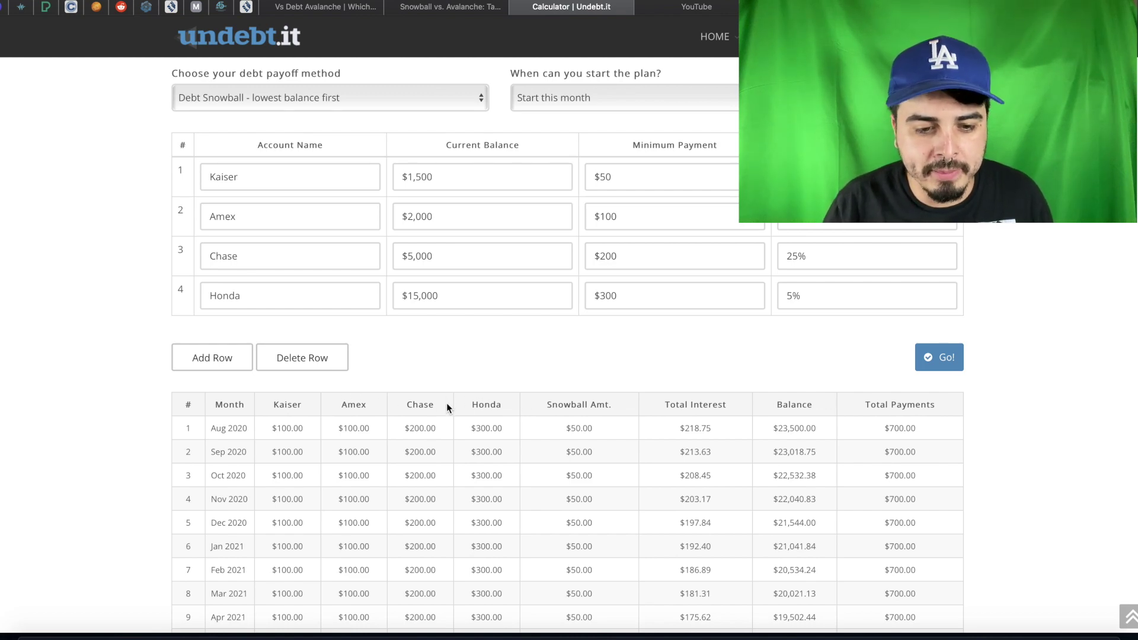
scroll(487, 403, down, 3)
scroll(487, 405, down, 3)
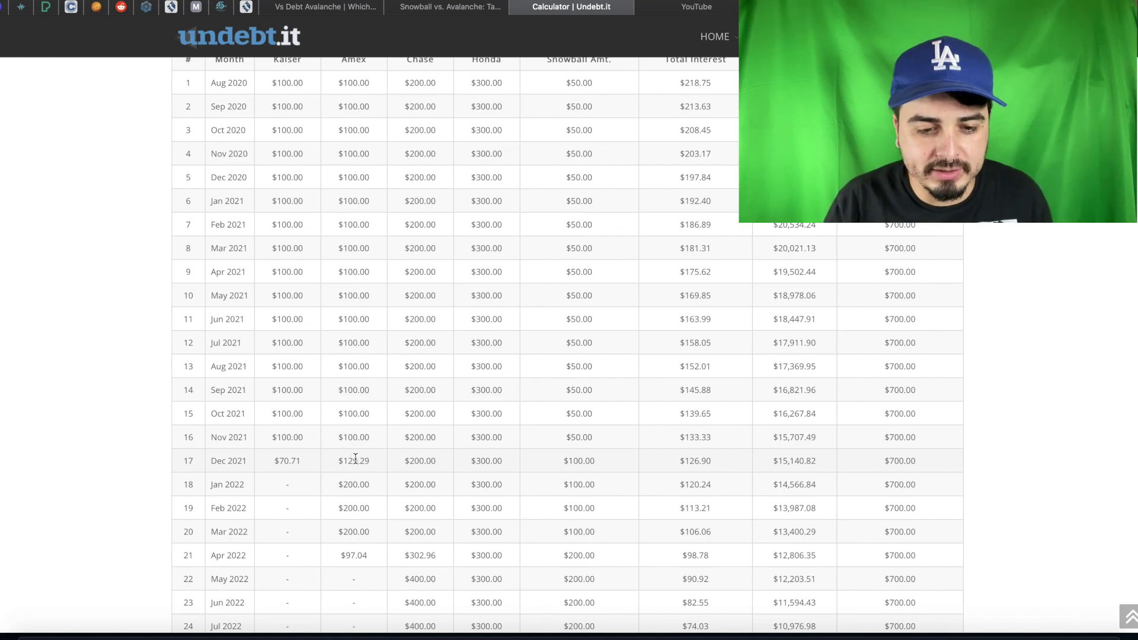
scroll(355, 458, down, 2)
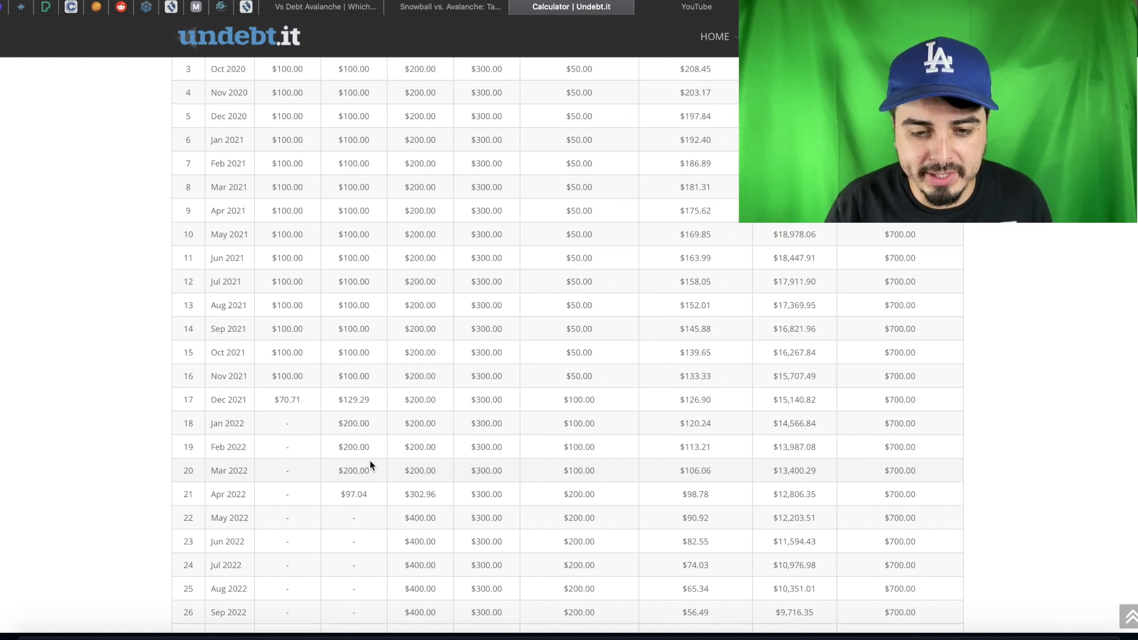
scroll(425, 472, up, 4)
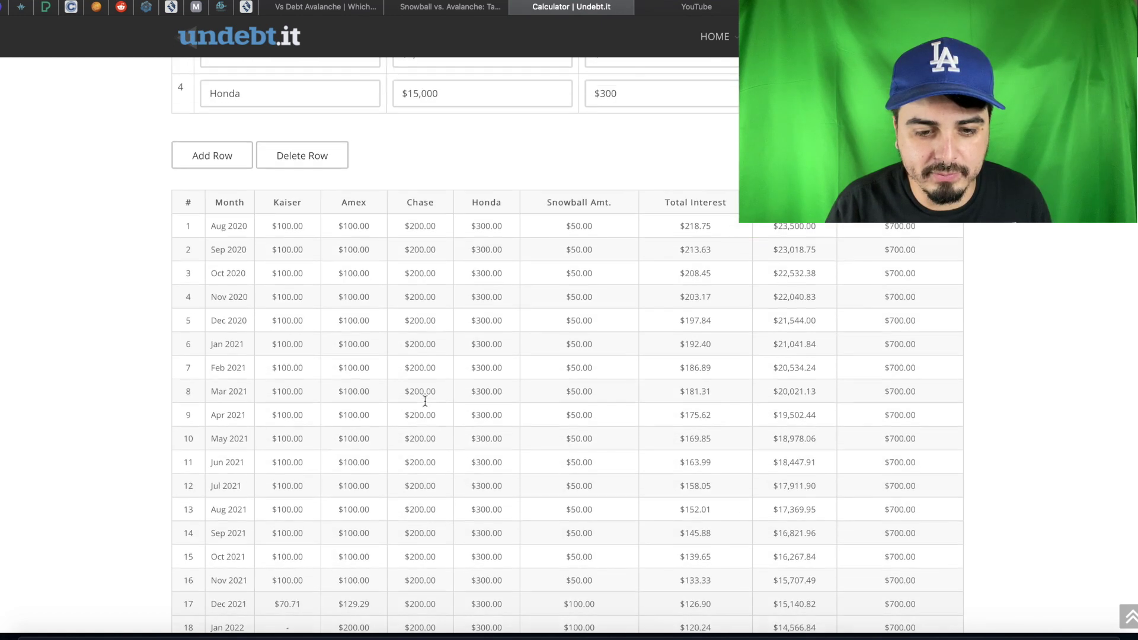
scroll(414, 391, down, 6)
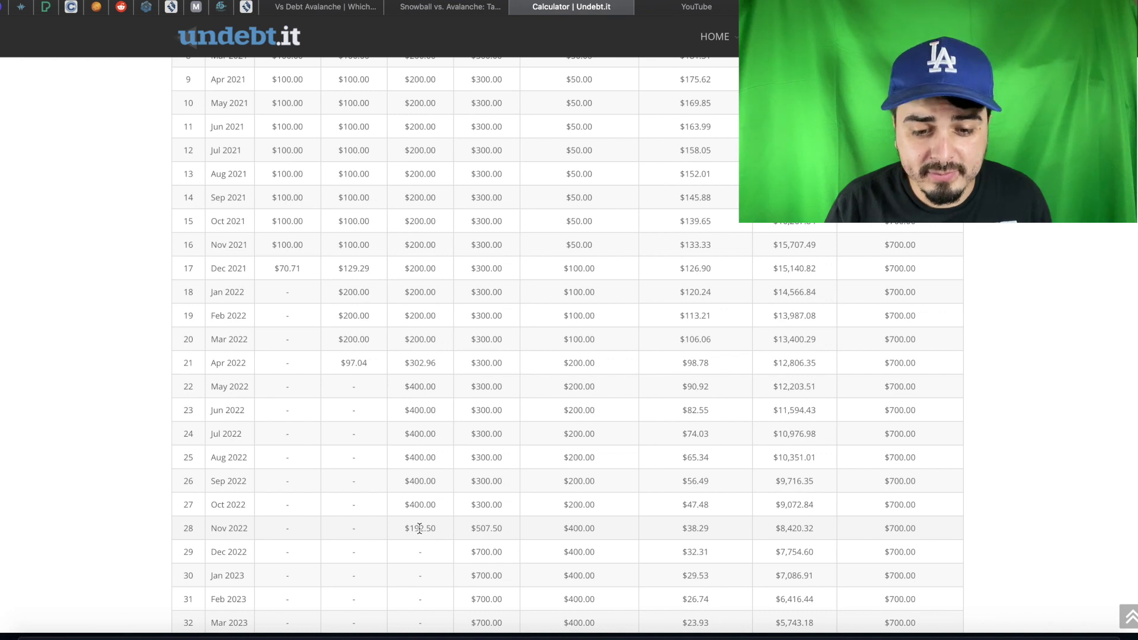
scroll(420, 528, down, 5)
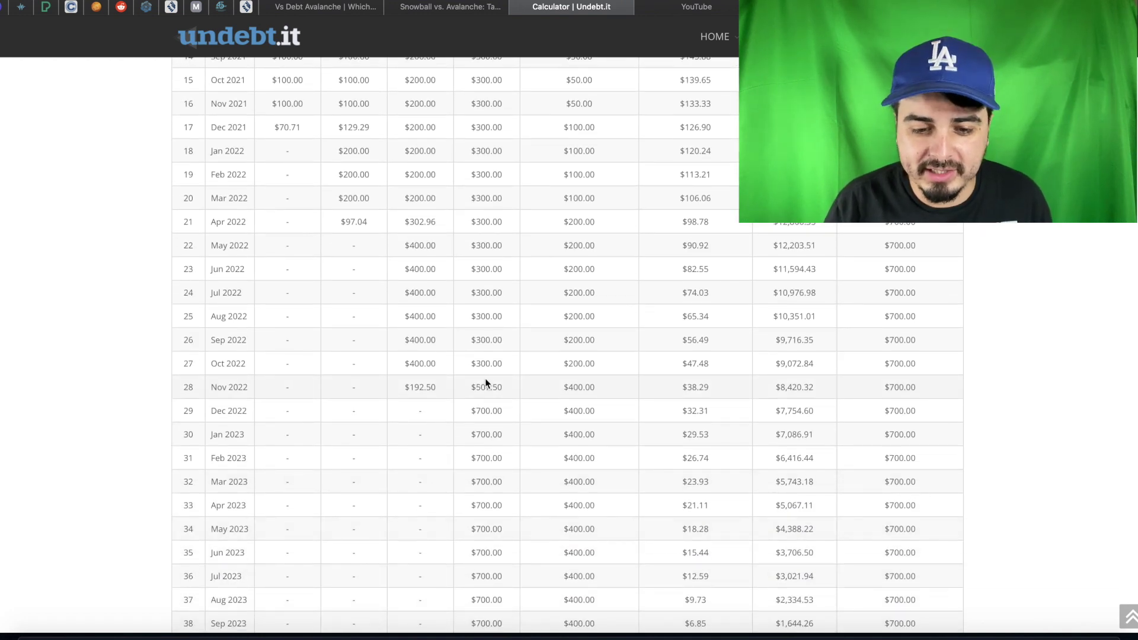
scroll(485, 382, down, 6)
scroll(485, 379, down, 4)
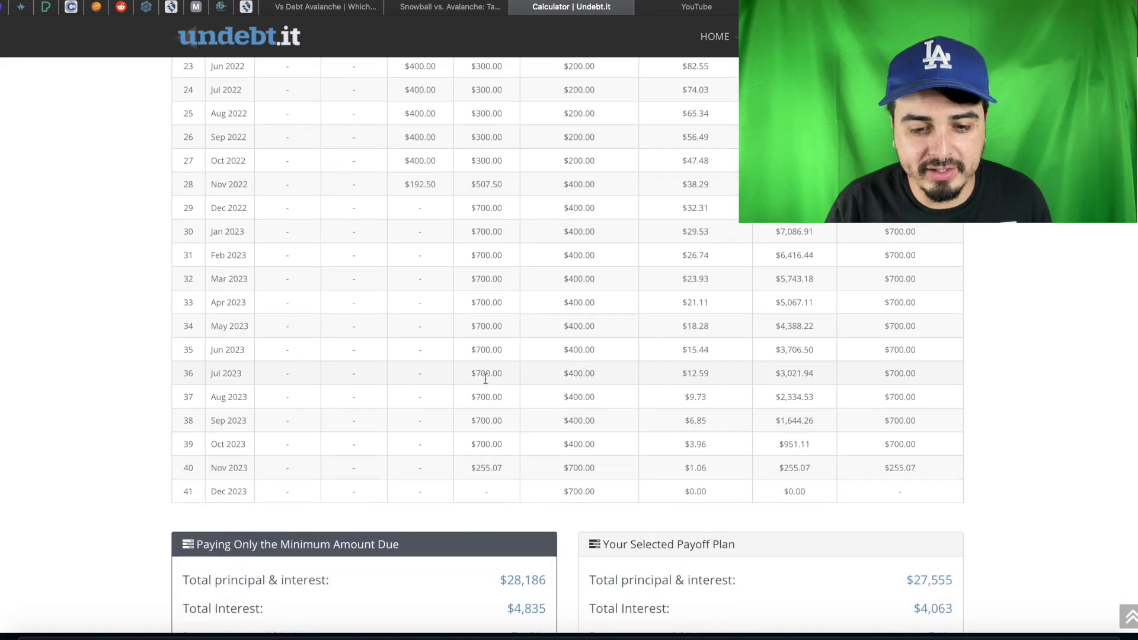
scroll(485, 380, down, 1)
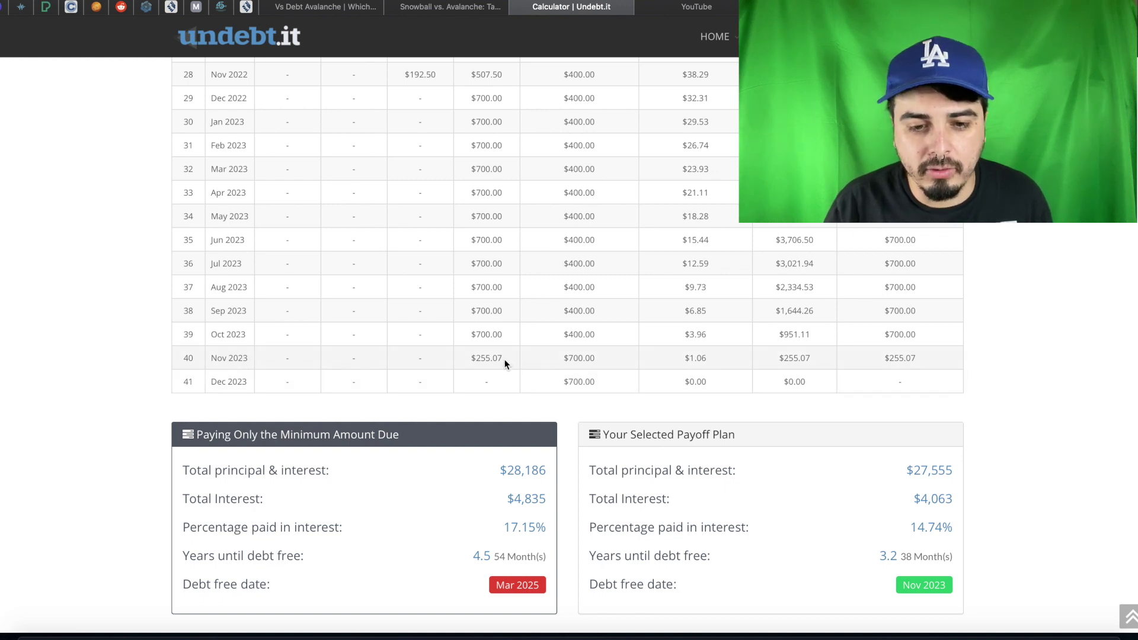
scroll(503, 359, down, 5)
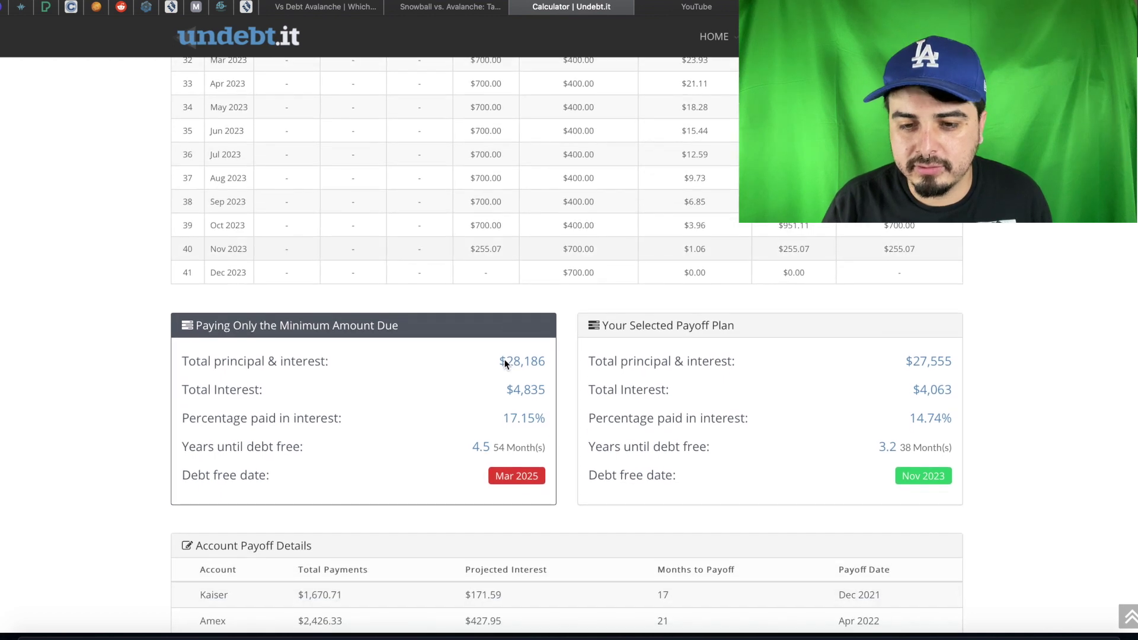